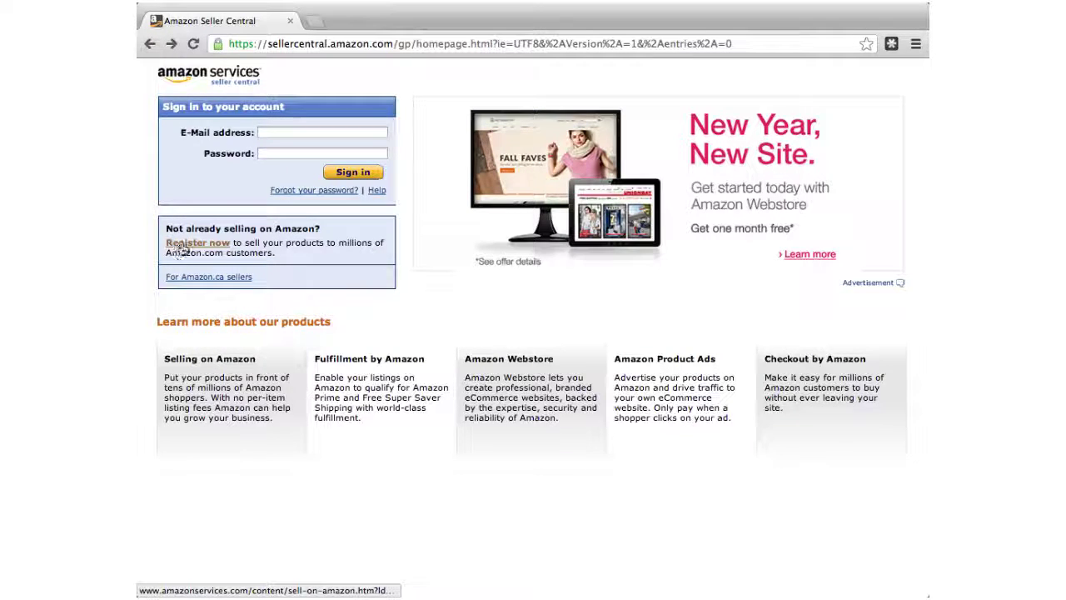
# - Start seller registration and choose the Sell Professionally plan at $39.99 per month
pyautogui.click(207, 246)
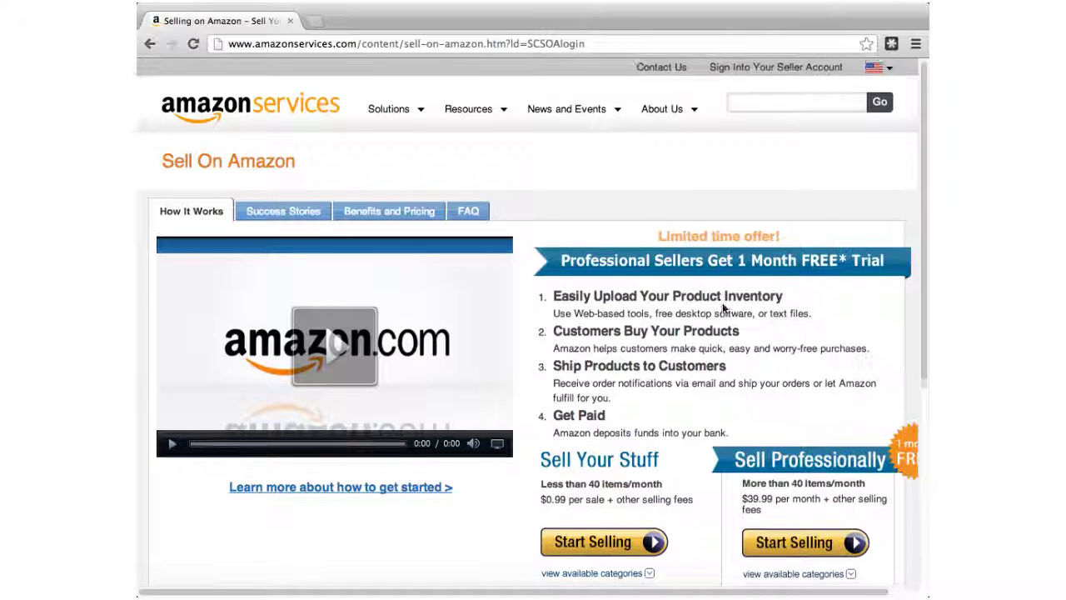
pyautogui.scroll(-1, 723, 302)
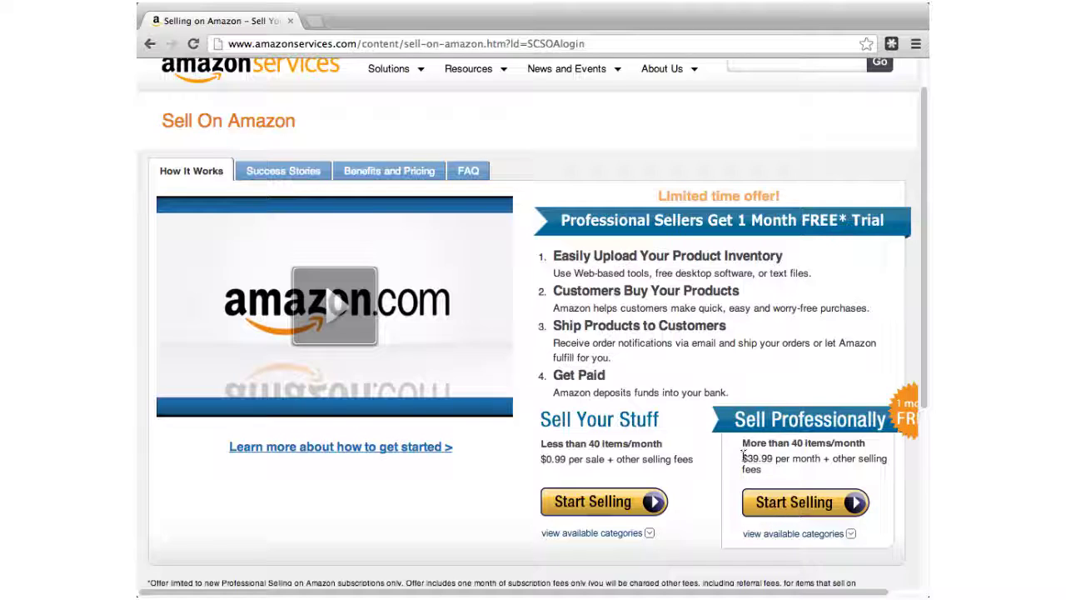
pyautogui.moveTo(742, 456)
pyautogui.mouseDown()
pyautogui.moveTo(767, 455)
pyautogui.moveTo(742, 458)
pyautogui.mouseUp()
pyautogui.moveTo(741, 458); pyautogui.dragTo(771, 458)
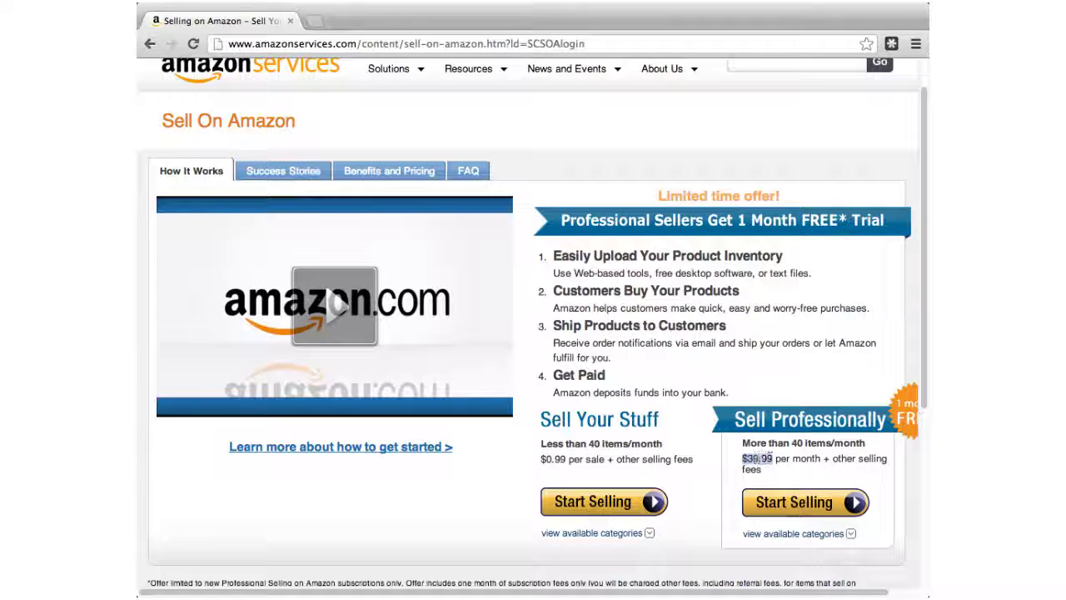
pyautogui.click(773, 458)
pyautogui.click(793, 502)
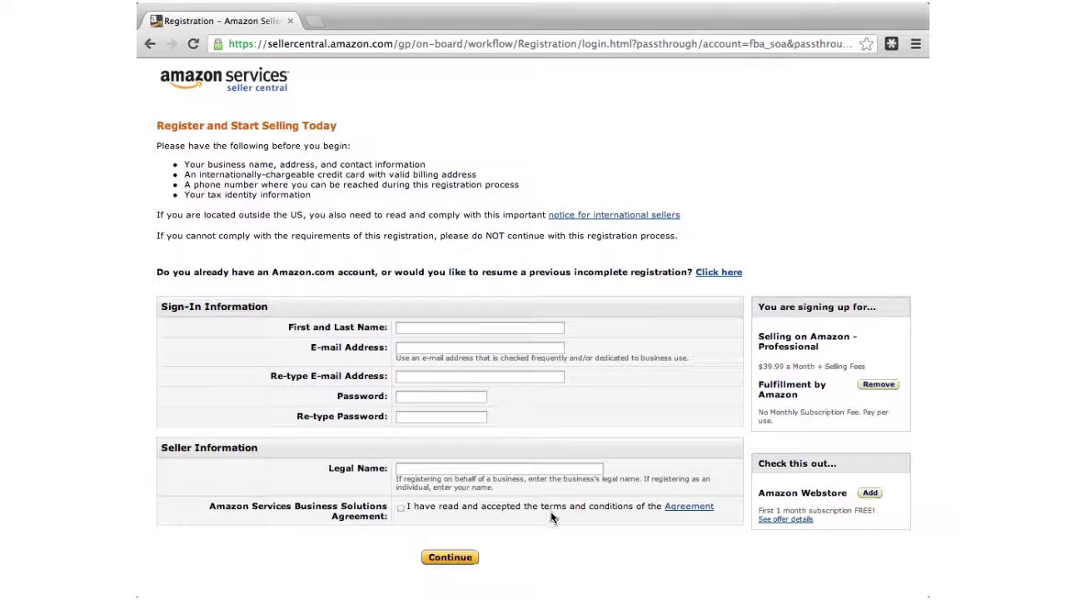
# - Enter the seller's first and last name and their e-mail address
pyautogui.click(442, 327)
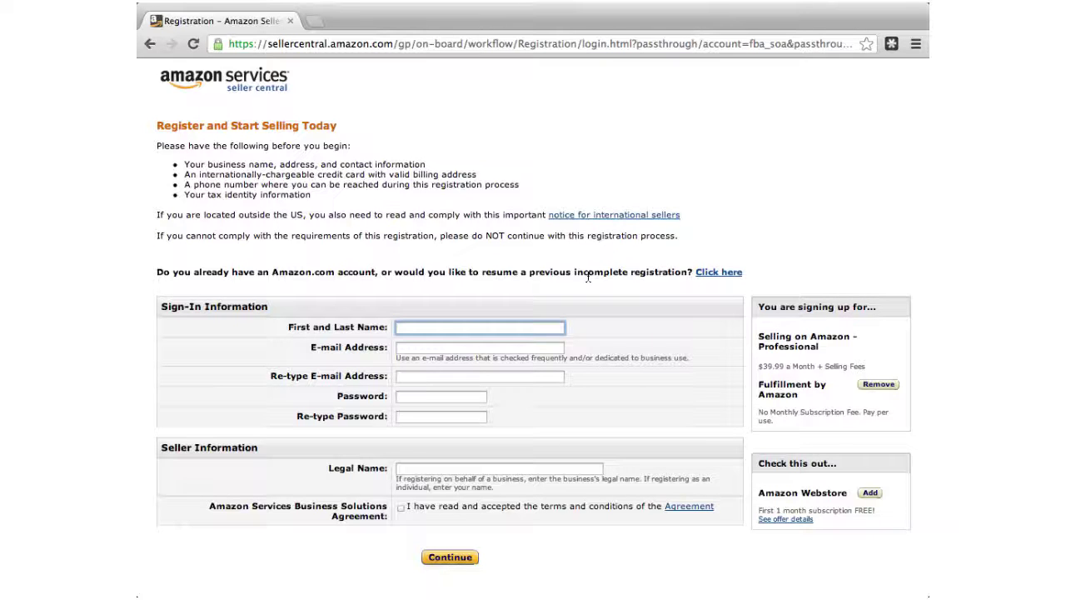
pyautogui.write('John Smith')
pyautogui.press('Tab')
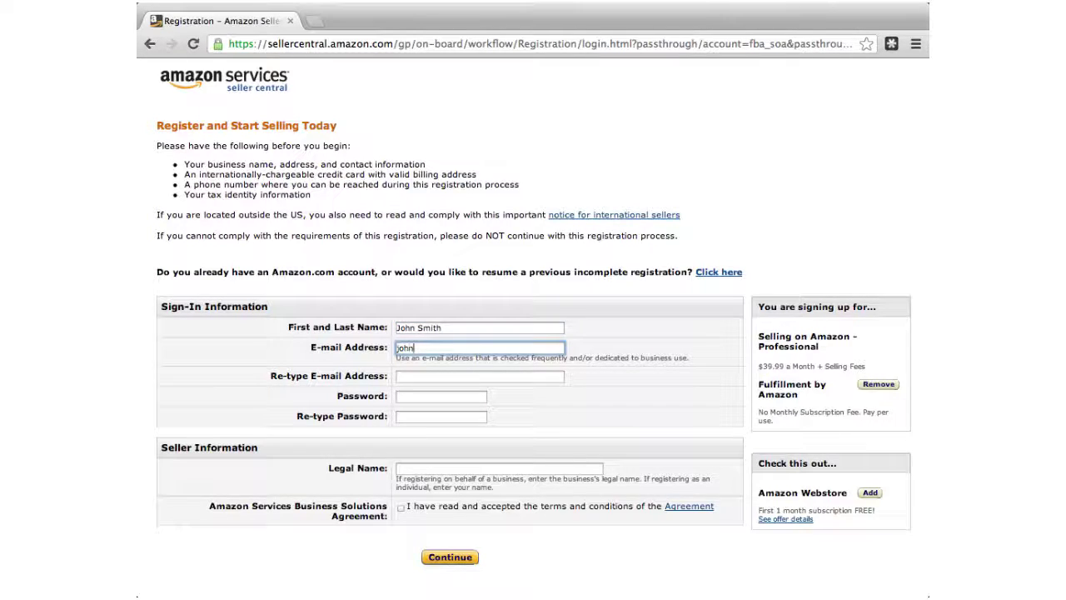
pyautogui.press('Tab')
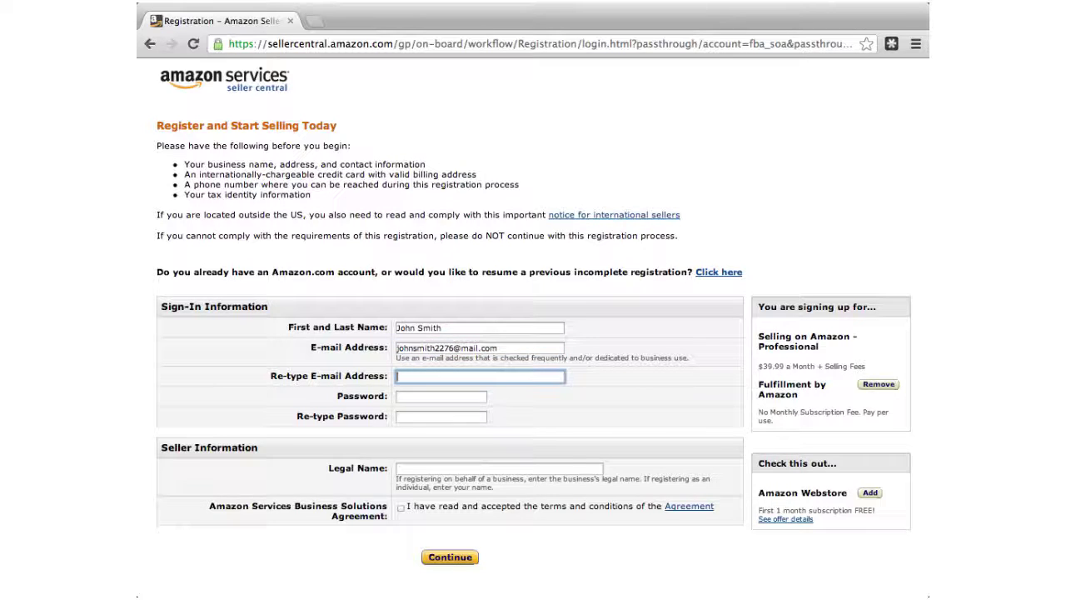
# - Copy the e-mail address into the Re-type E-mail Address field
pyautogui.click(517, 348)
pyautogui.moveTo(499, 348); pyautogui.dragTo(397, 348)
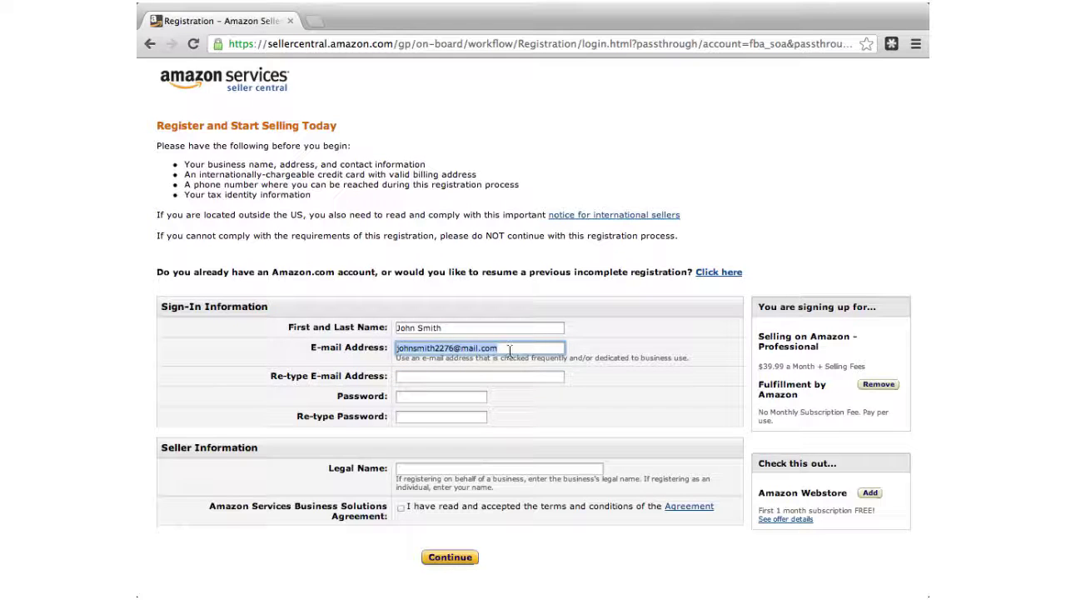
pyautogui.hotkey('ctrl', 'c')
pyautogui.click(491, 375)
pyautogui.hotkey('ctrl', 'v')
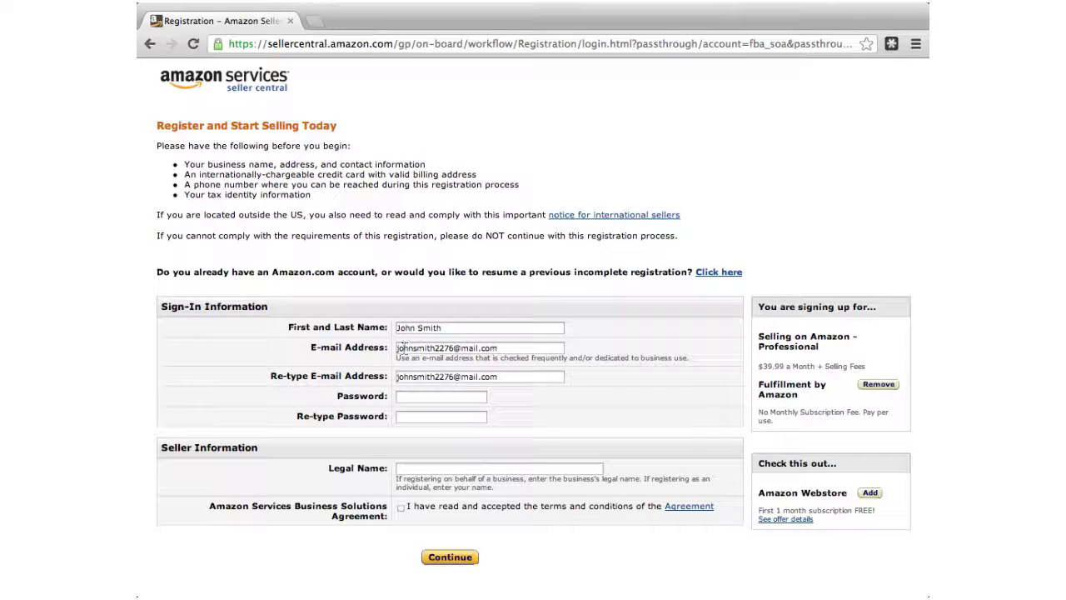
pyautogui.click(400, 348)
# - Check the domain in the re-typed e-mail address
pyautogui.click(424, 395)
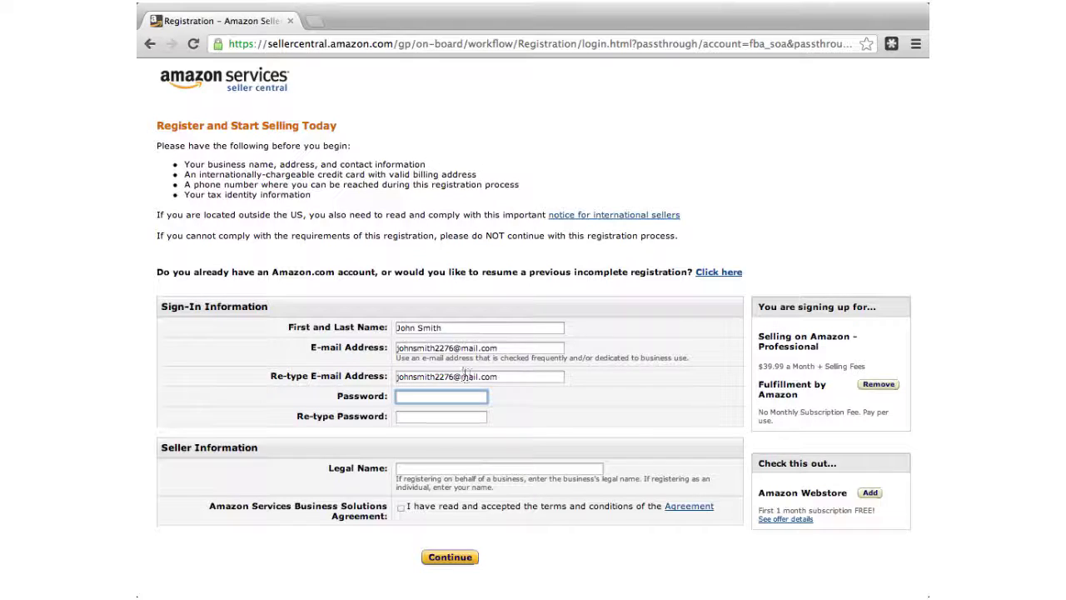
pyautogui.click(465, 376)
pyautogui.doubleClick(466, 376)
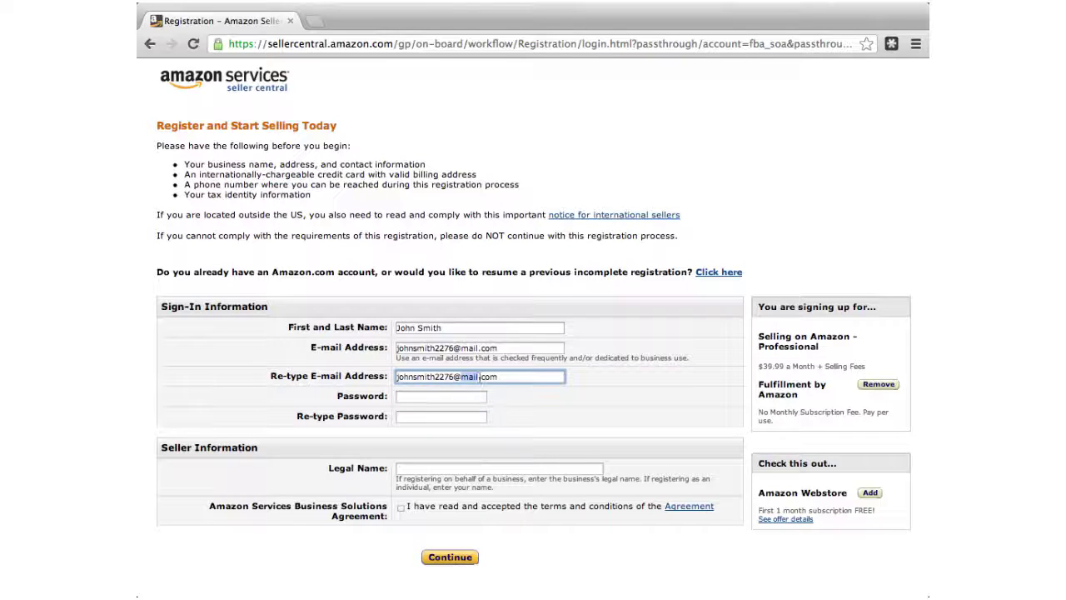
pyautogui.click(454, 376)
pyautogui.click(527, 391)
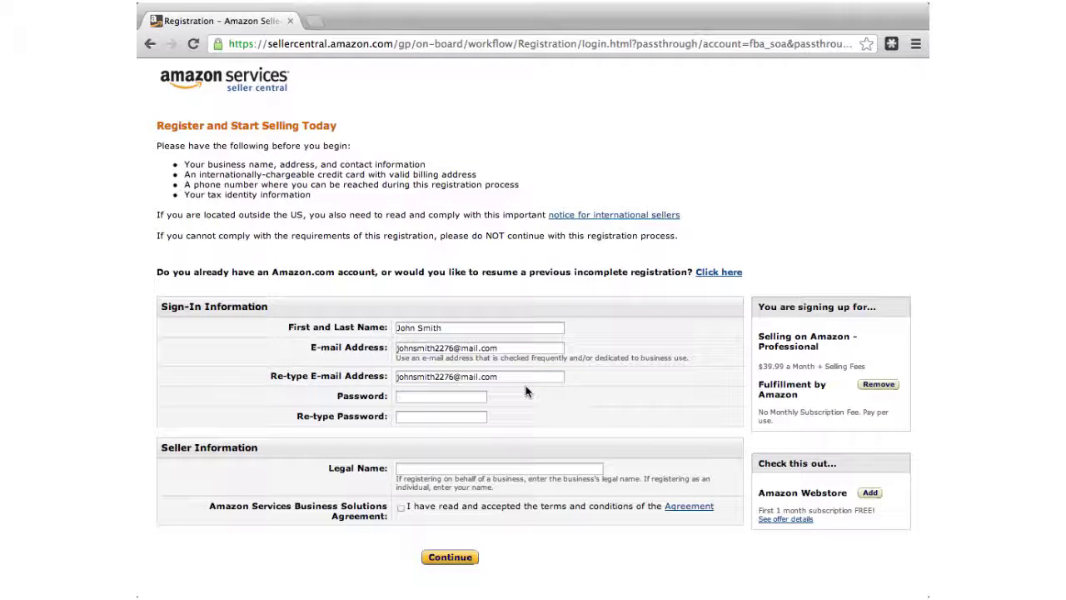
# - Enter the eight-character account password in both Password and Re-type Password
pyautogui.click(456, 397)
pyautogui.write('********')
pyautogui.press('Tab')
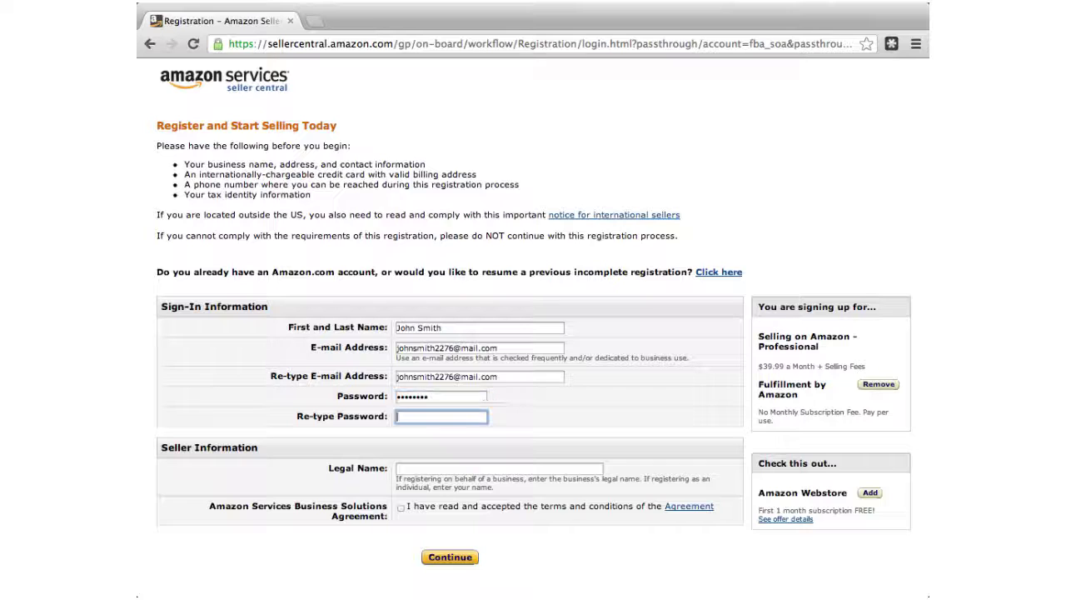
pyautogui.write('********')
pyautogui.click(518, 409)
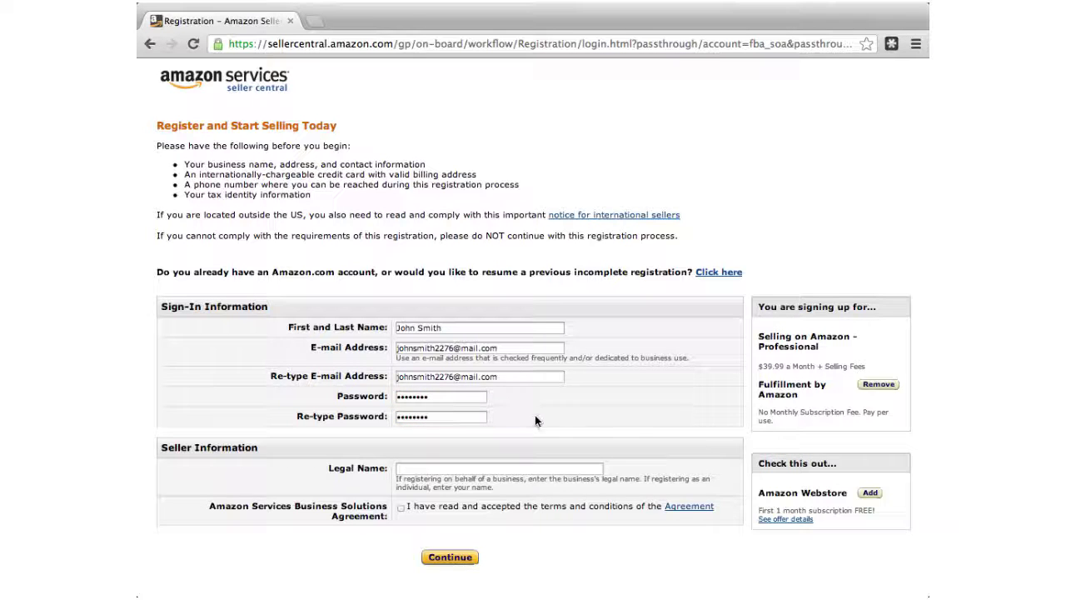
# - Replace the business legal name with the seller's own name, accept the agreement, and submit
pyautogui.click(510, 468)
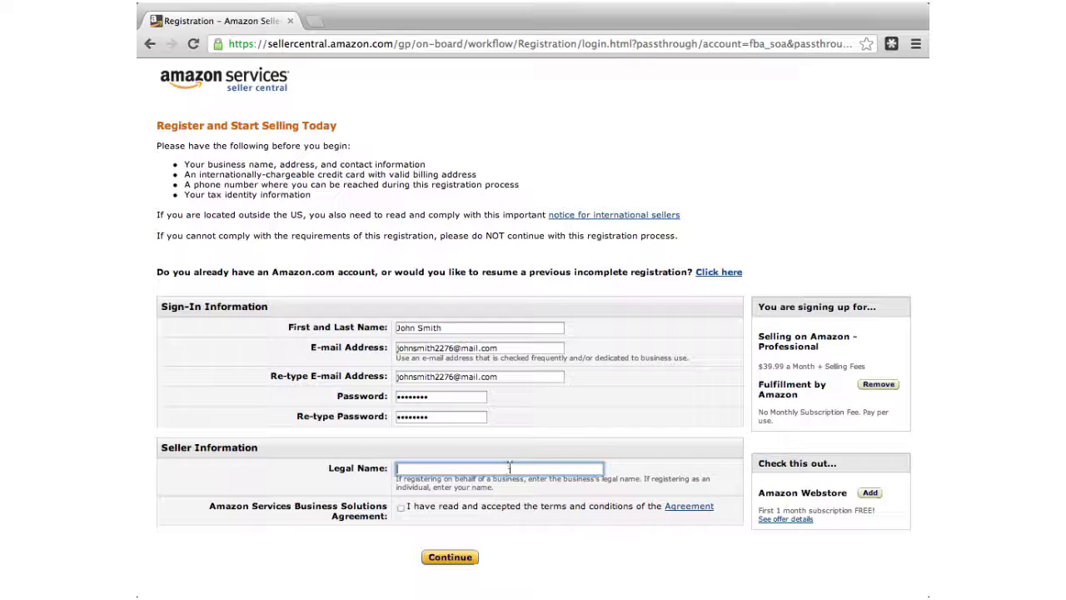
pyautogui.write("John's Online Retail LLC")
pyautogui.moveTo(498, 468); pyautogui.dragTo(388, 469)
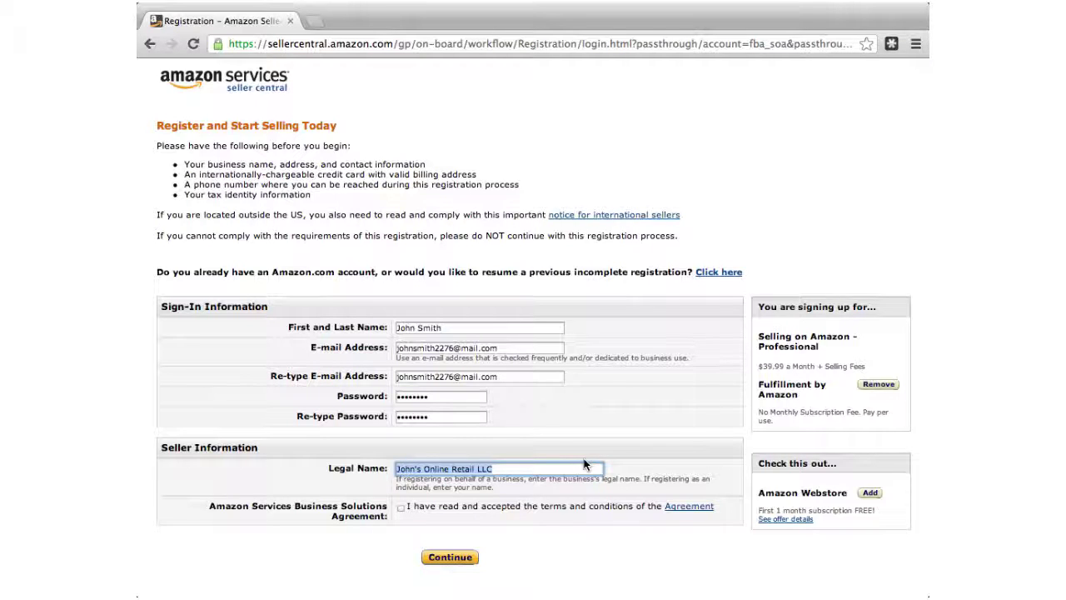
pyautogui.write('John Smith')
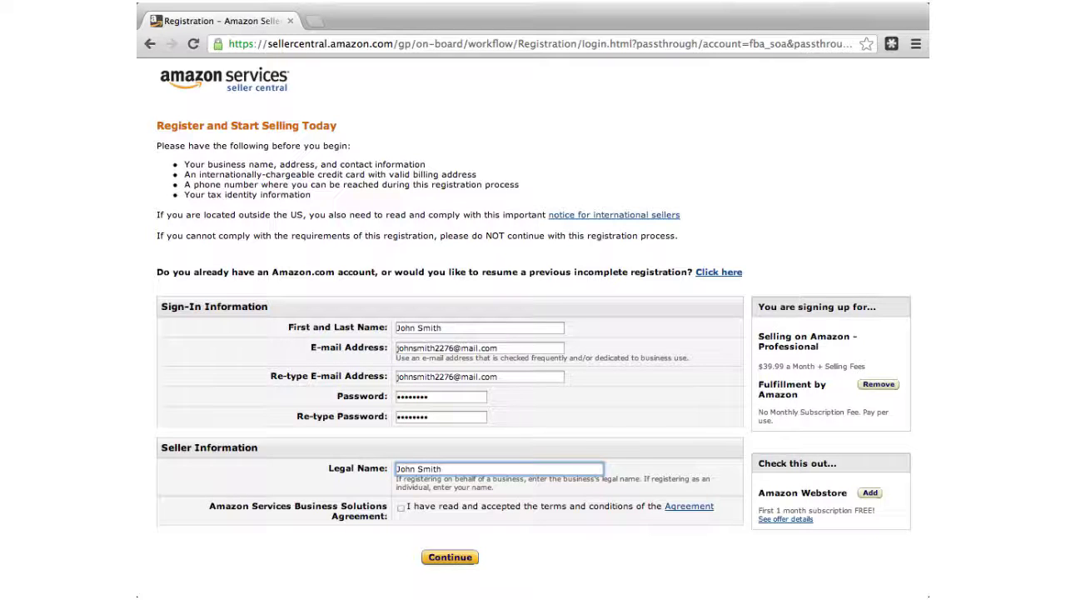
pyautogui.click(596, 454)
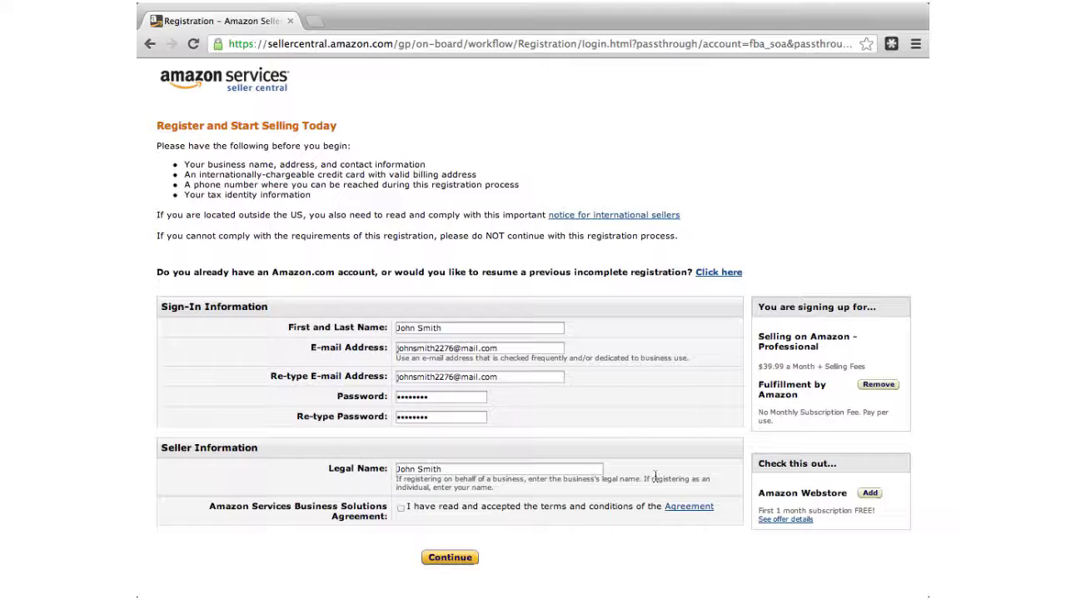
pyautogui.click(400, 507)
pyautogui.click(451, 557)
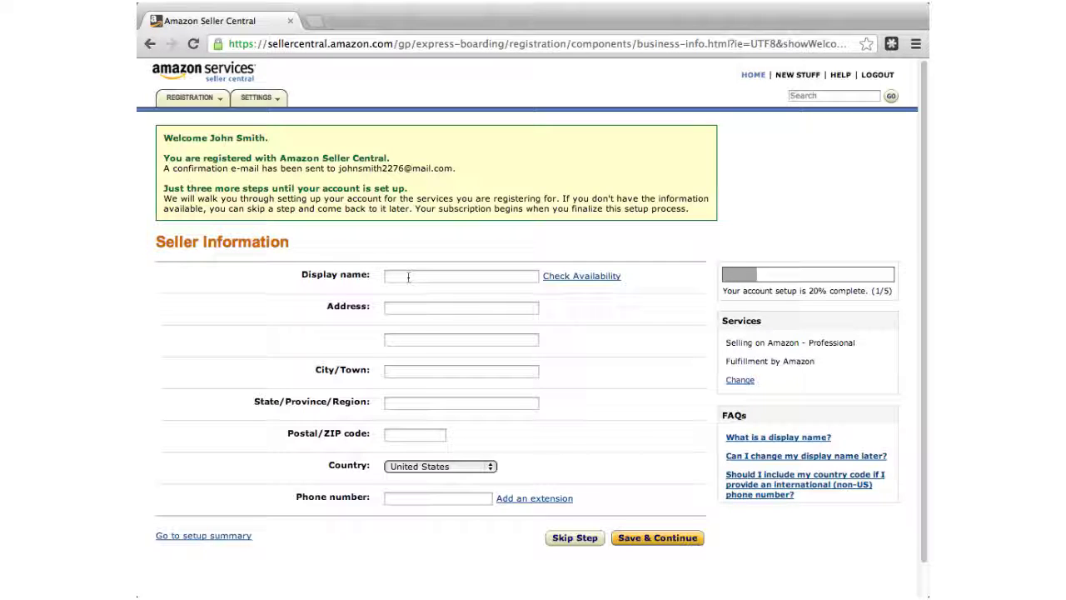
# - Enter a display name based on the seller's name and save the seller information
pyautogui.click(463, 276)
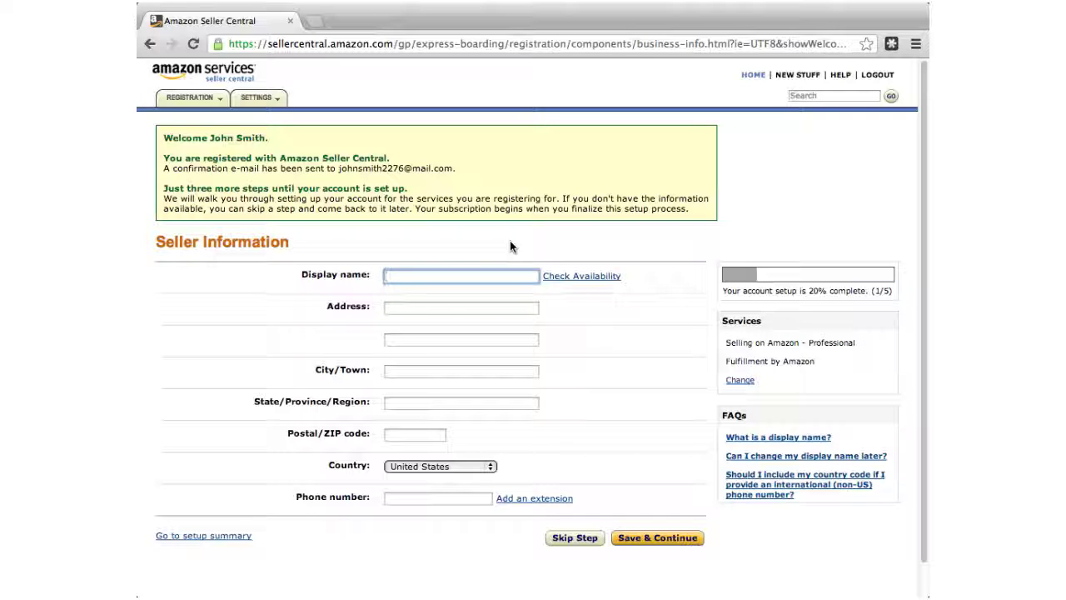
pyautogui.write('John Smith')
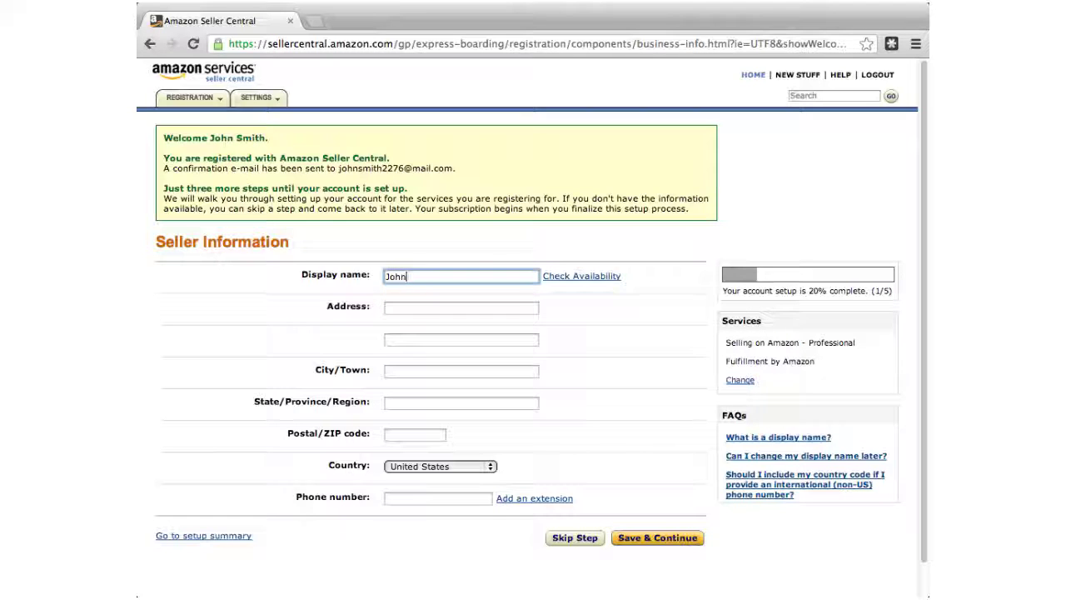
pyautogui.write(' Online')
pyautogui.press('Tab')
pyautogui.press('Tab')
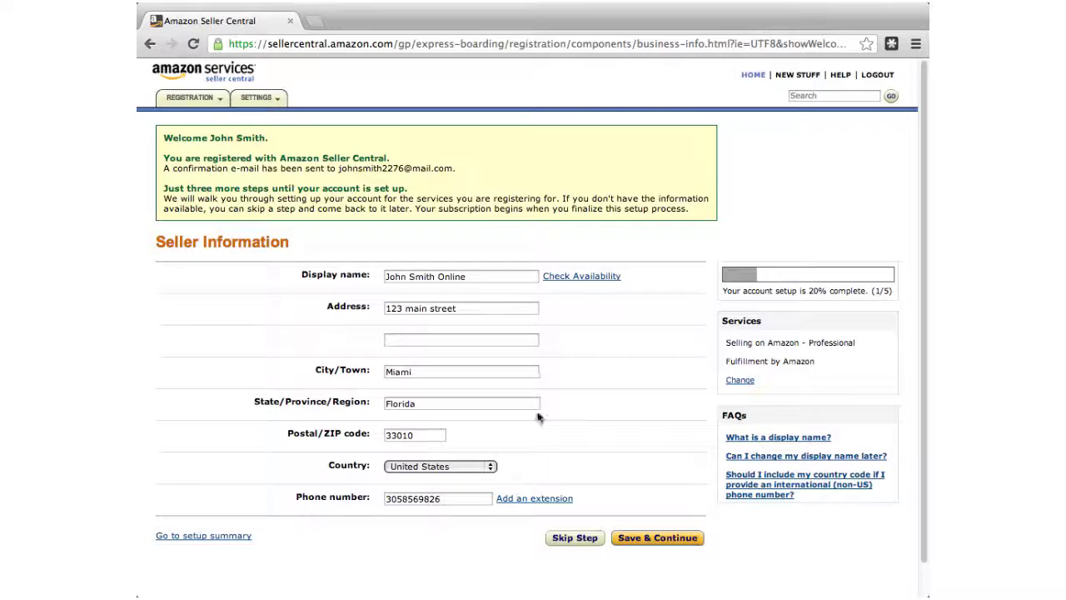
pyautogui.click(648, 540)
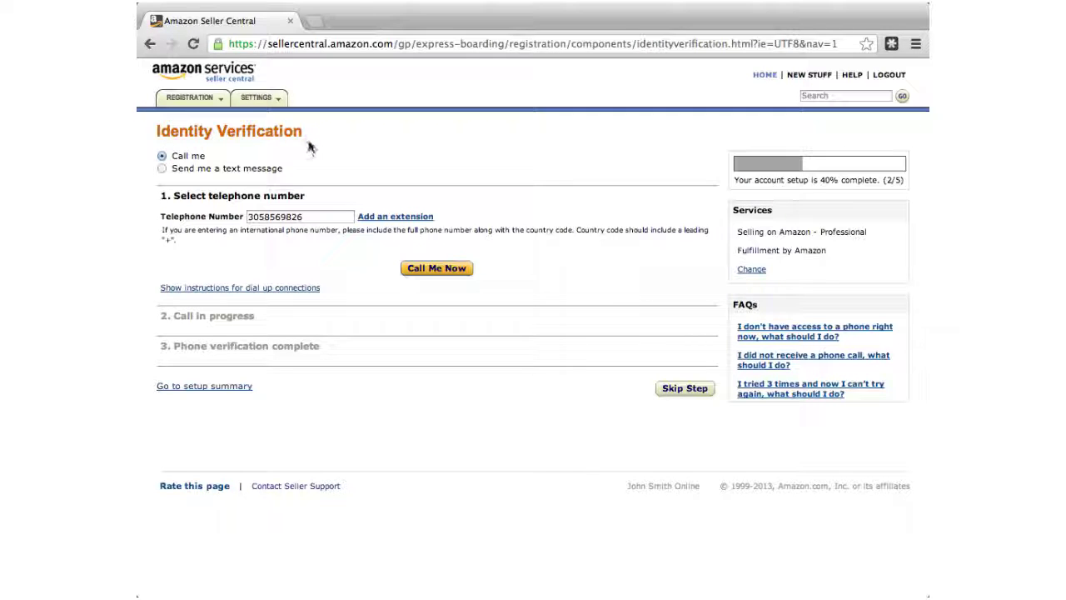
# - Check the prefilled phone number on the Identity Verification page
pyautogui.click(296, 215)
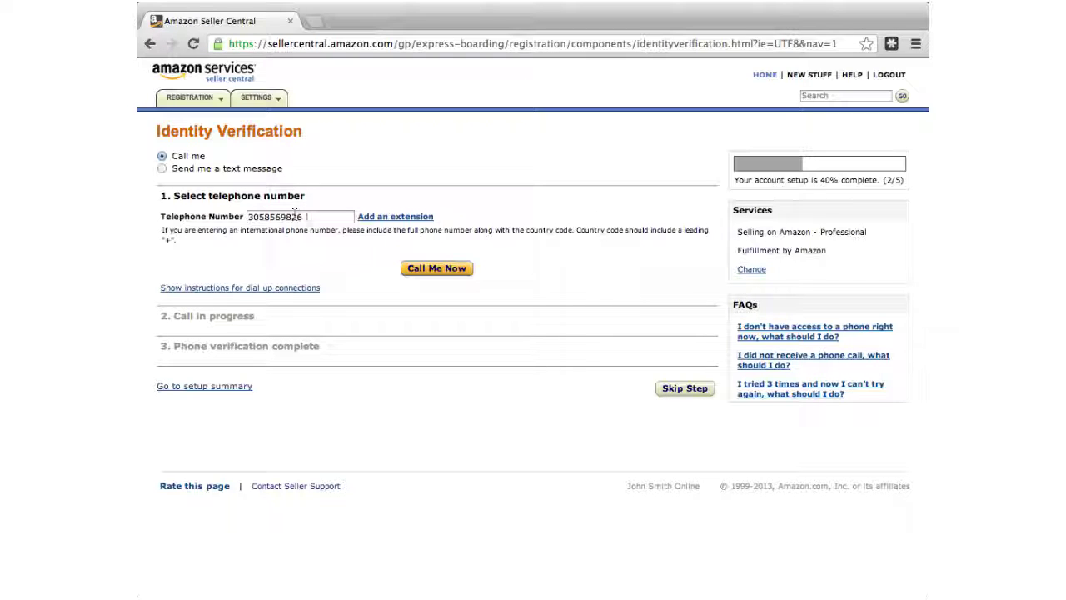